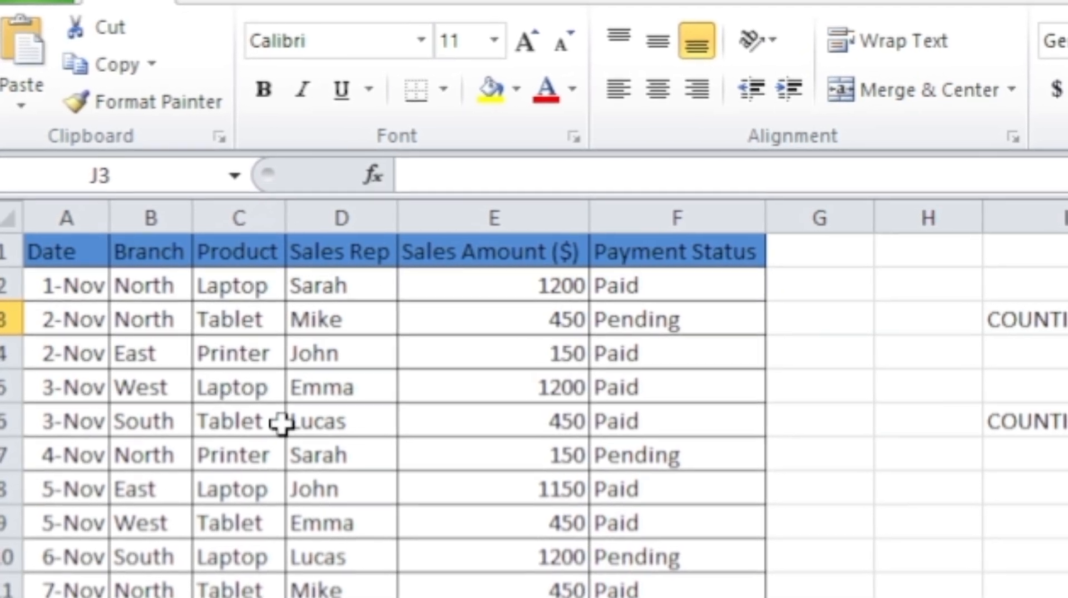
Enter the branch name East in cell J2 as the counting criterion.
left_click(52, 254)
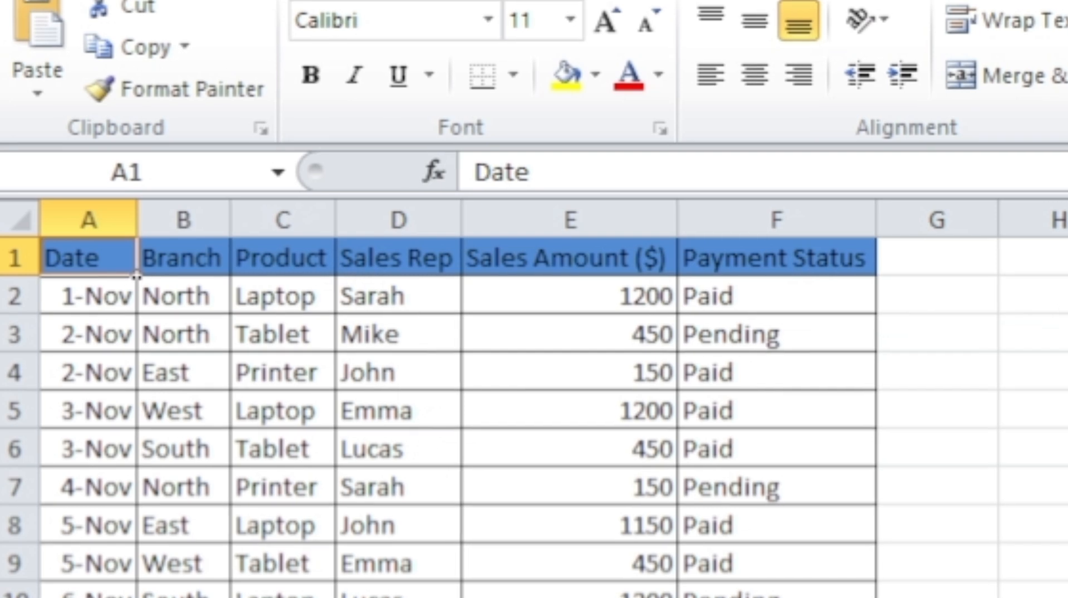
left_click(1067, 336)
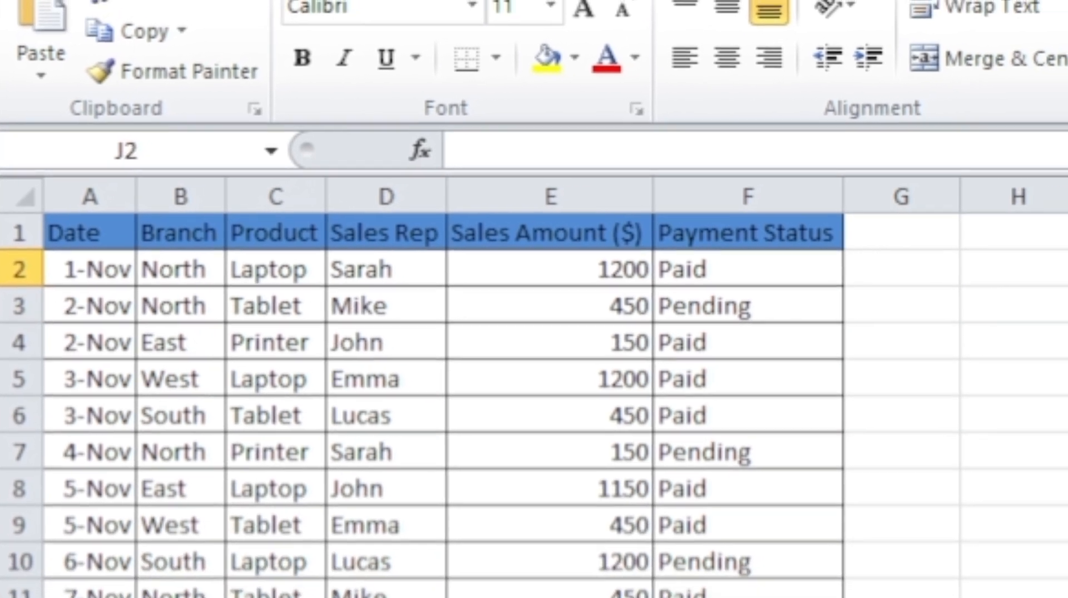
type("East")
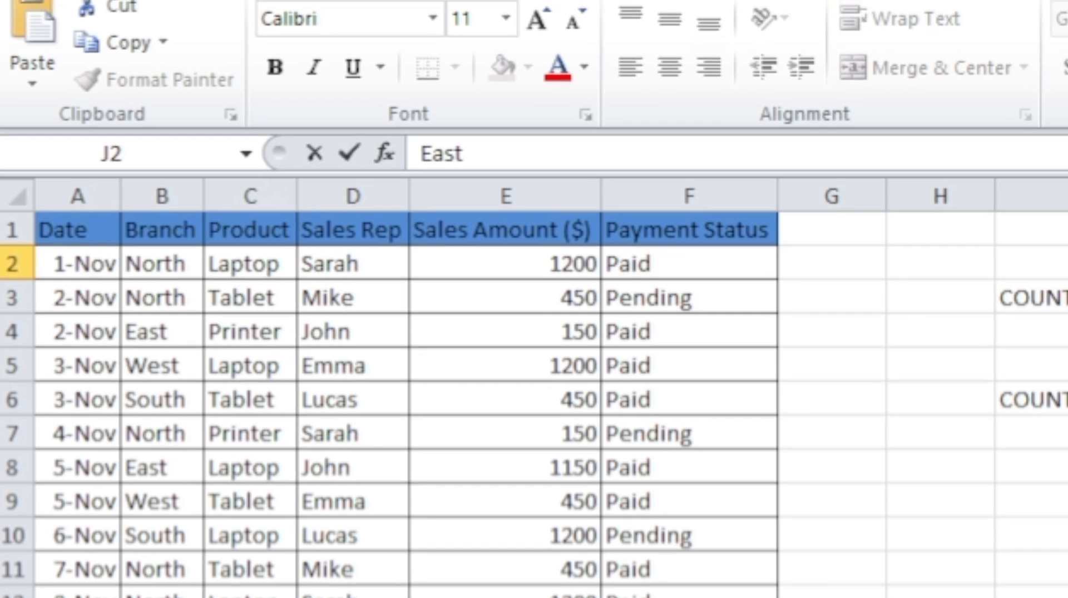
key("Return")
key("Return")
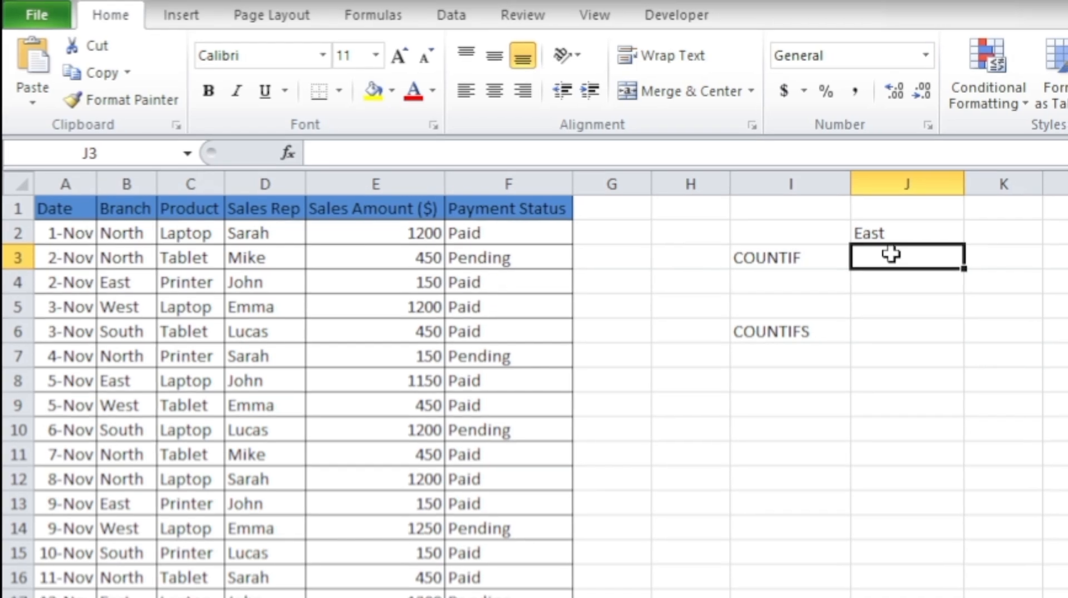
Start a COUNTIF formula in cell J3 with the branch cells B2:B26 as its range.
type("=")
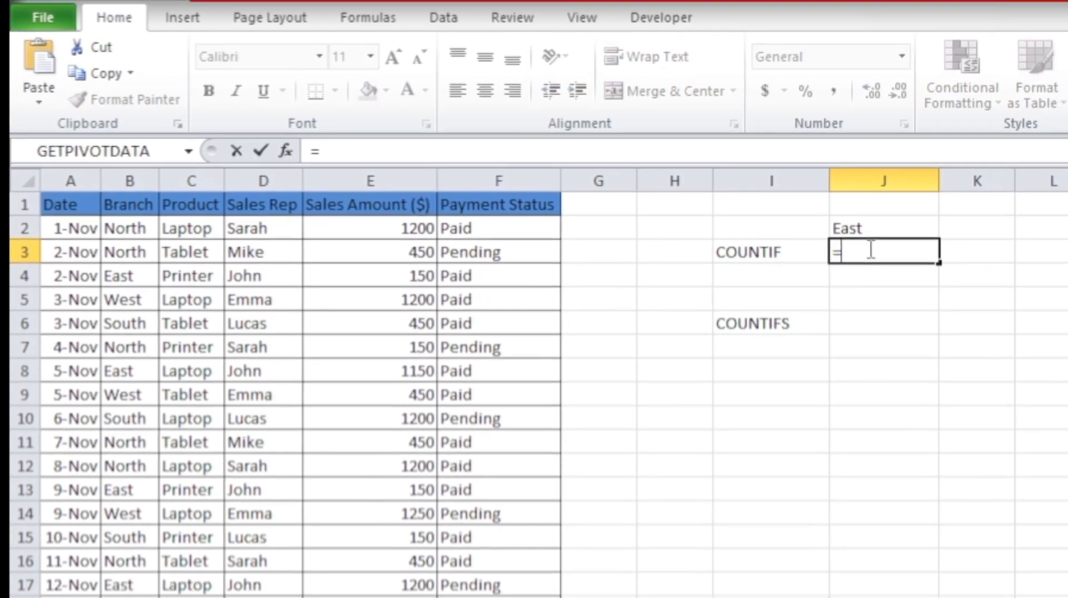
type("con")
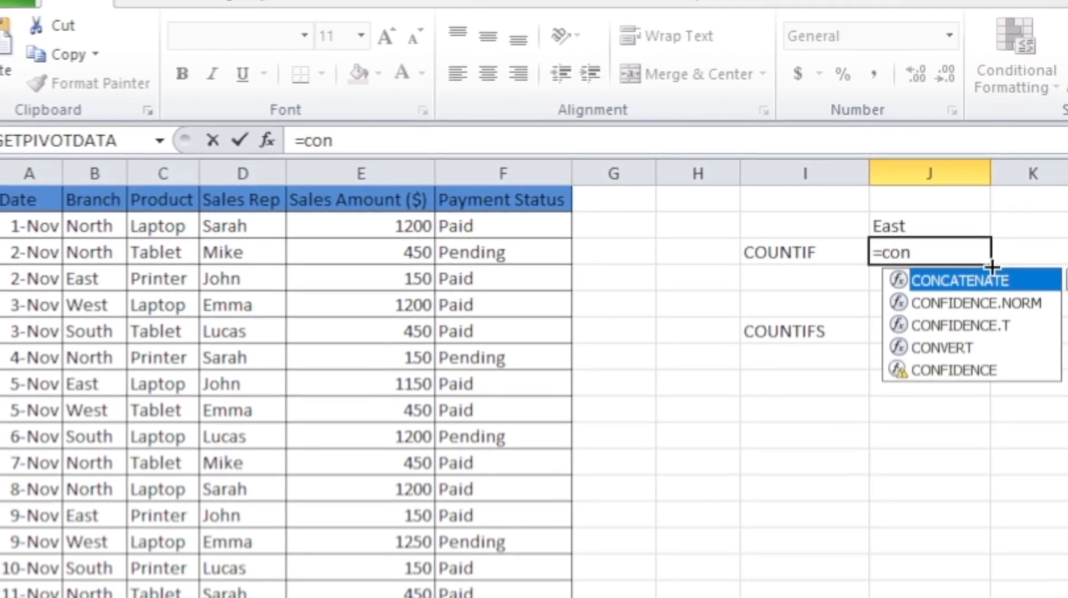
key("BackSpace")
type("unt")
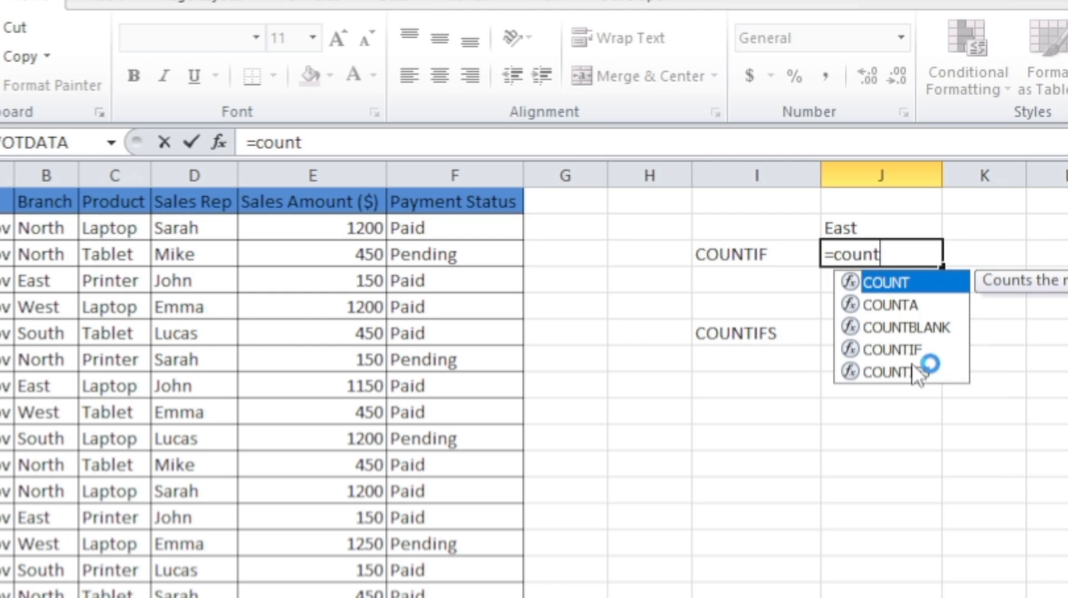
double_click(901, 343)
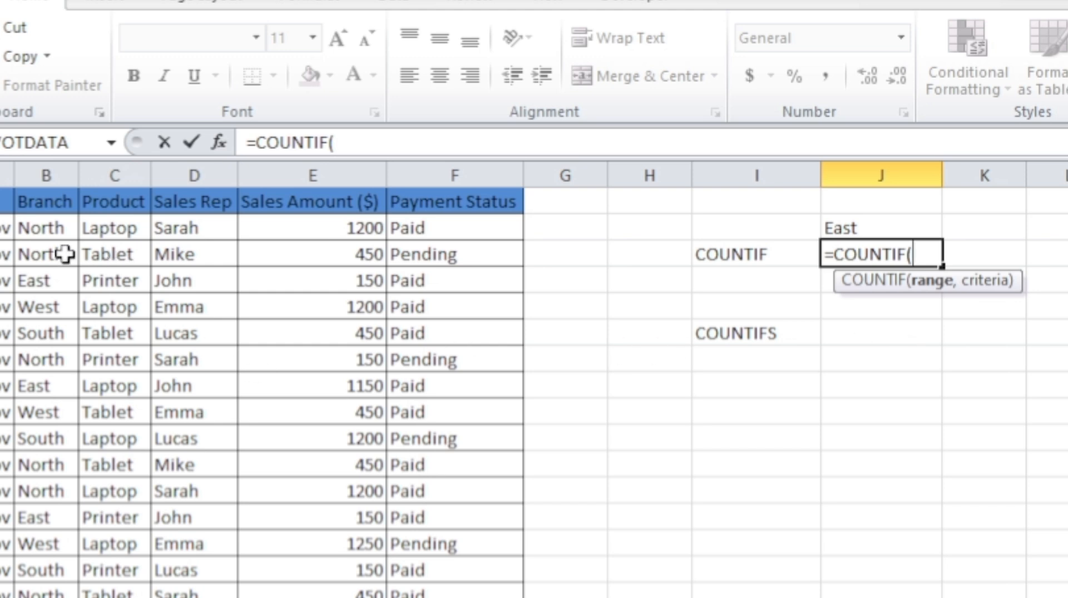
left_click(40, 223)
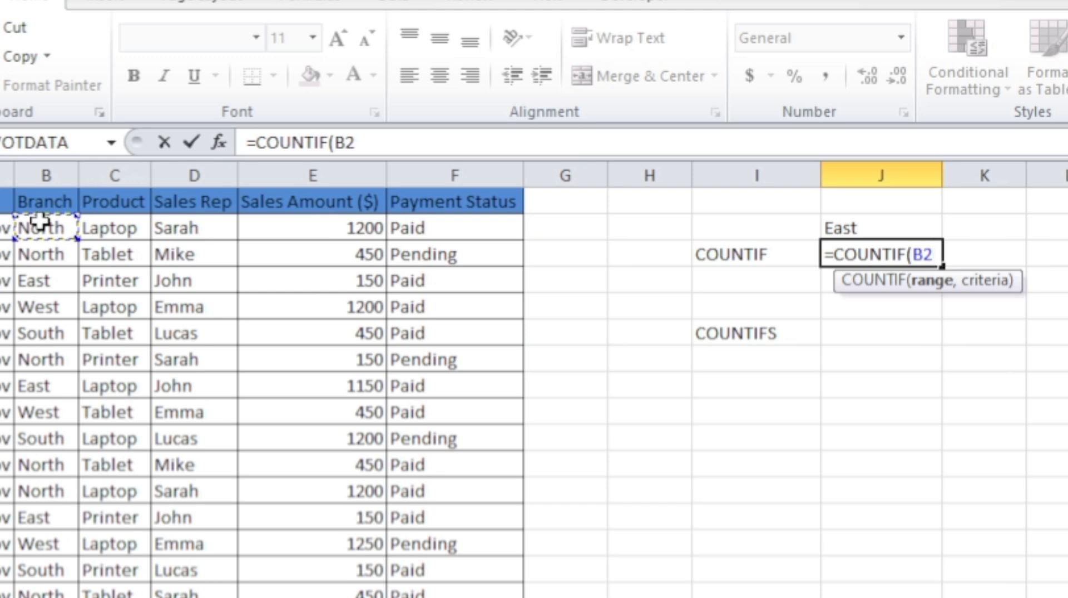
key("ctrl+shift+Down")
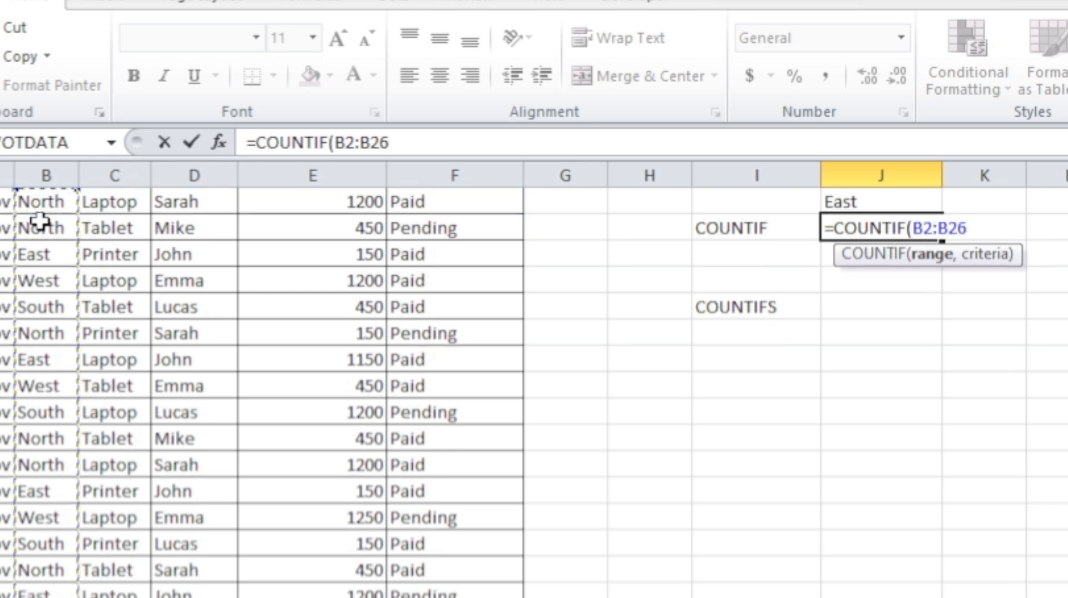
type(",")
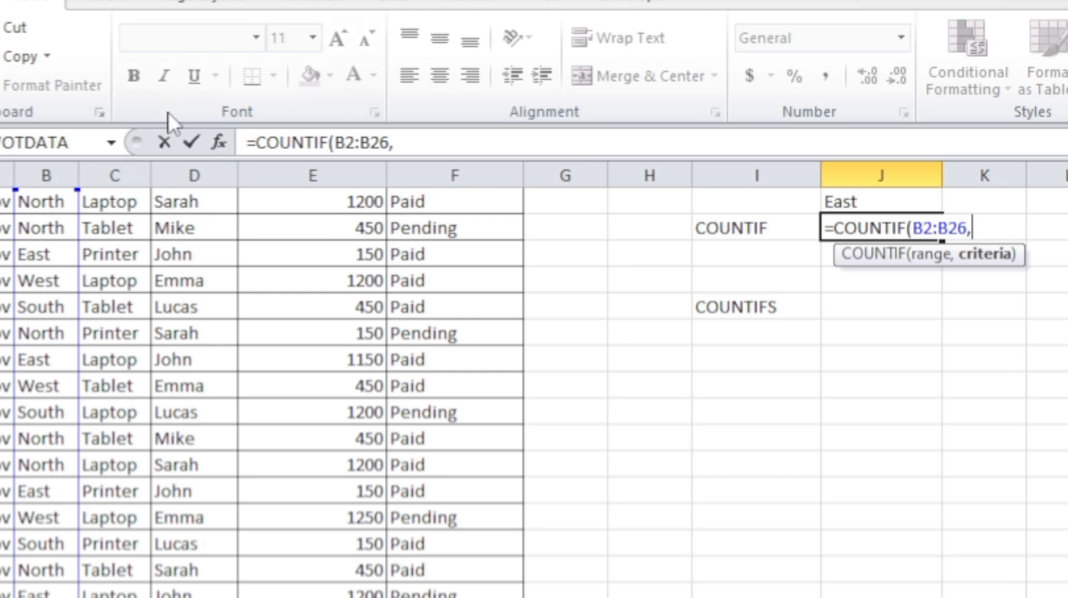
Try cell F8 as the COUNTIF criterion and commit the formula in J3.
left_click(578, 262)
key("Left")
key("Left")
key("Left")
key("Left")
key("Left")
key("Left")
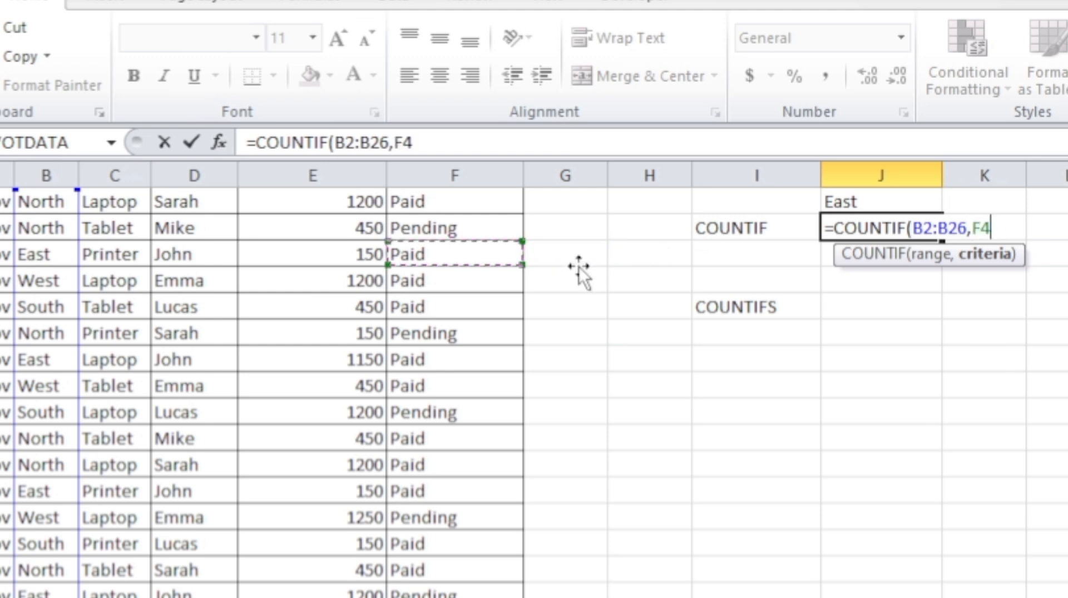
key("Up")
key("Up")
key("Up")
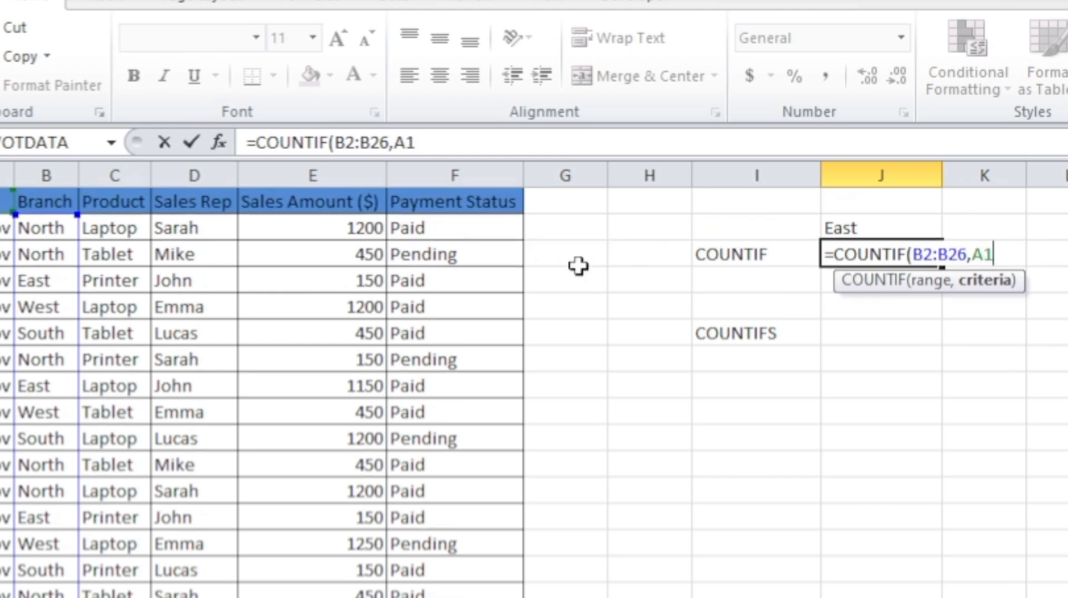
left_click(398, 380)
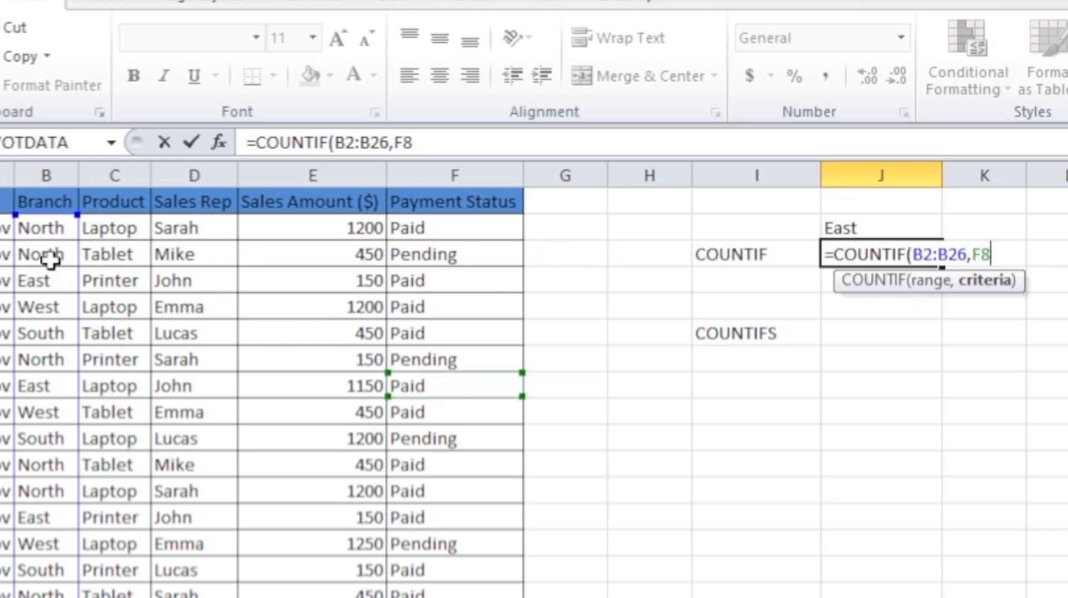
key("Return")
Replace the formula in cell J3 with =COUNTIF(B2:B26,J2) to count the rows for the branch in J2.
left_click(888, 225)
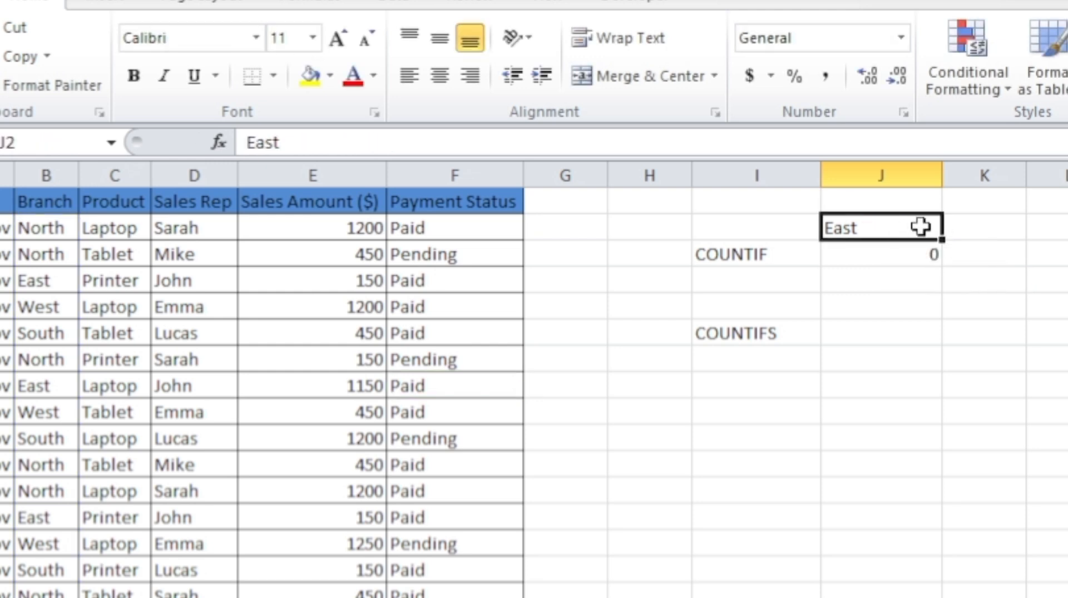
left_click(911, 245)
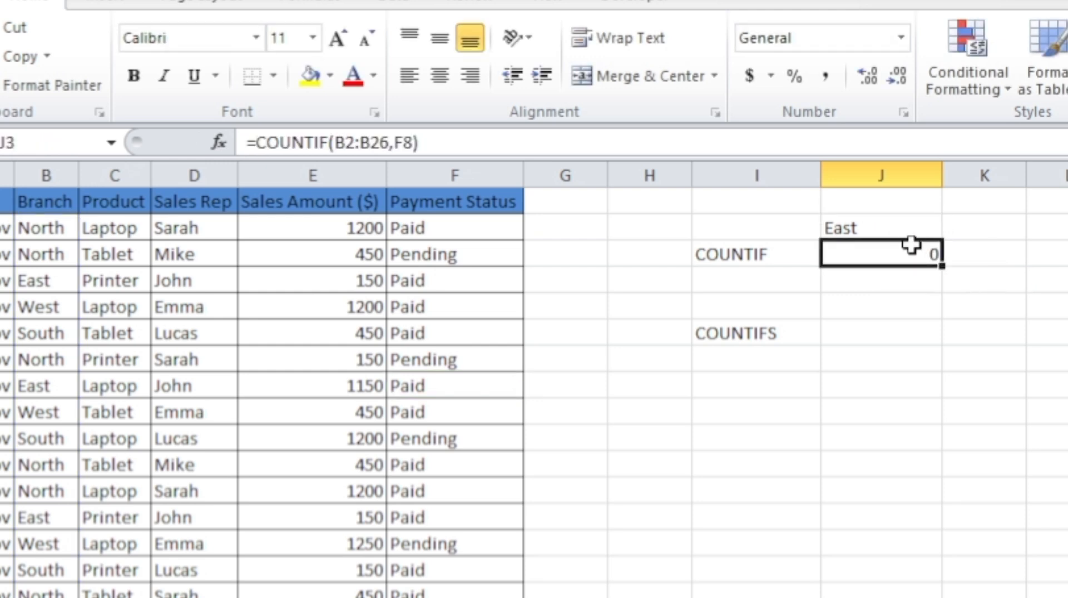
type("=co")
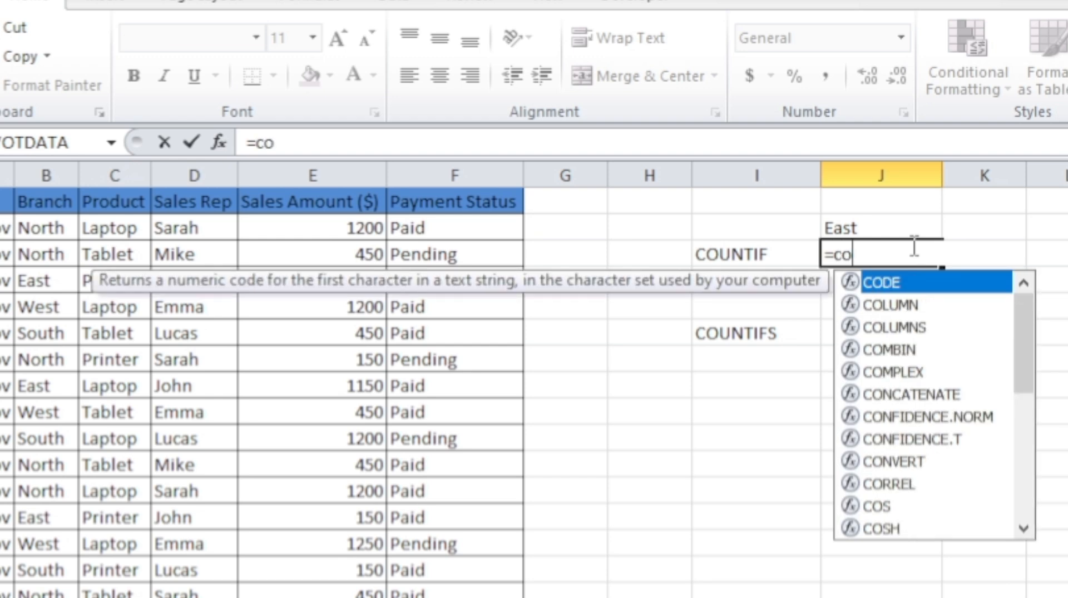
type("unti")
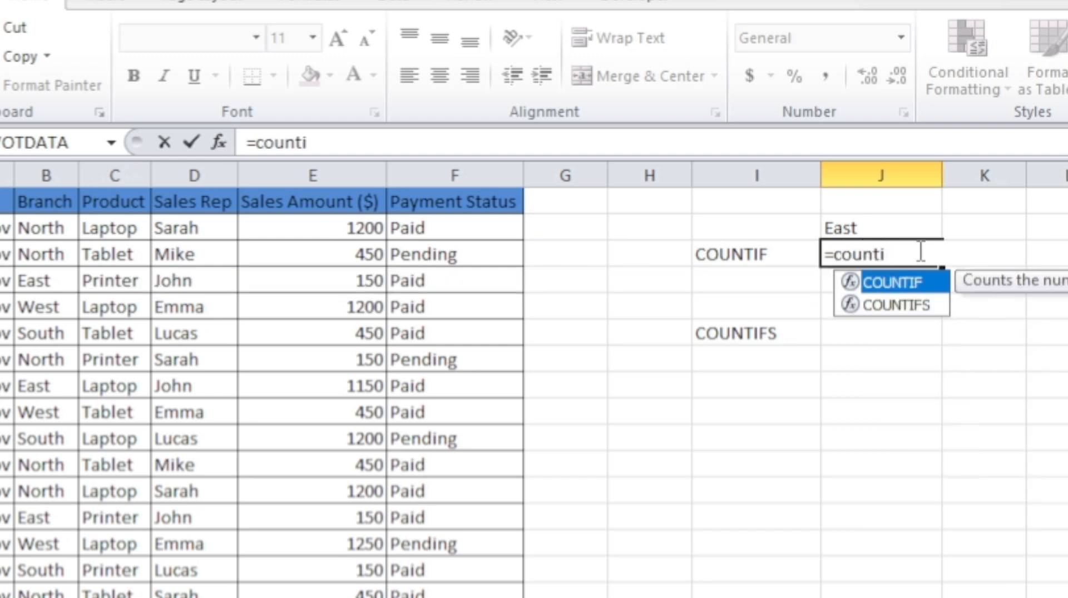
double_click(896, 280)
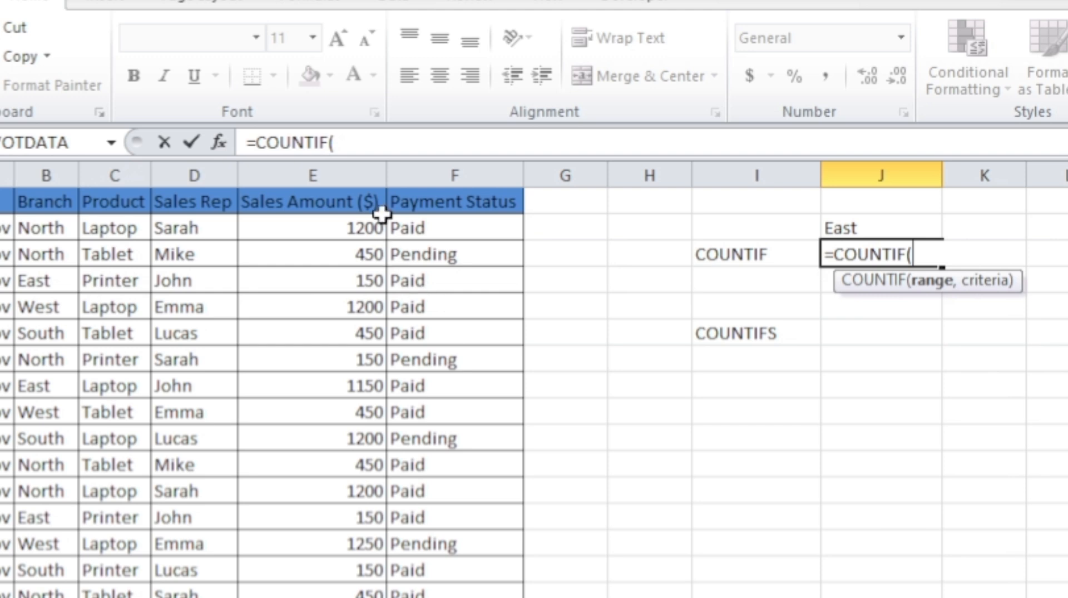
left_click(58, 227)
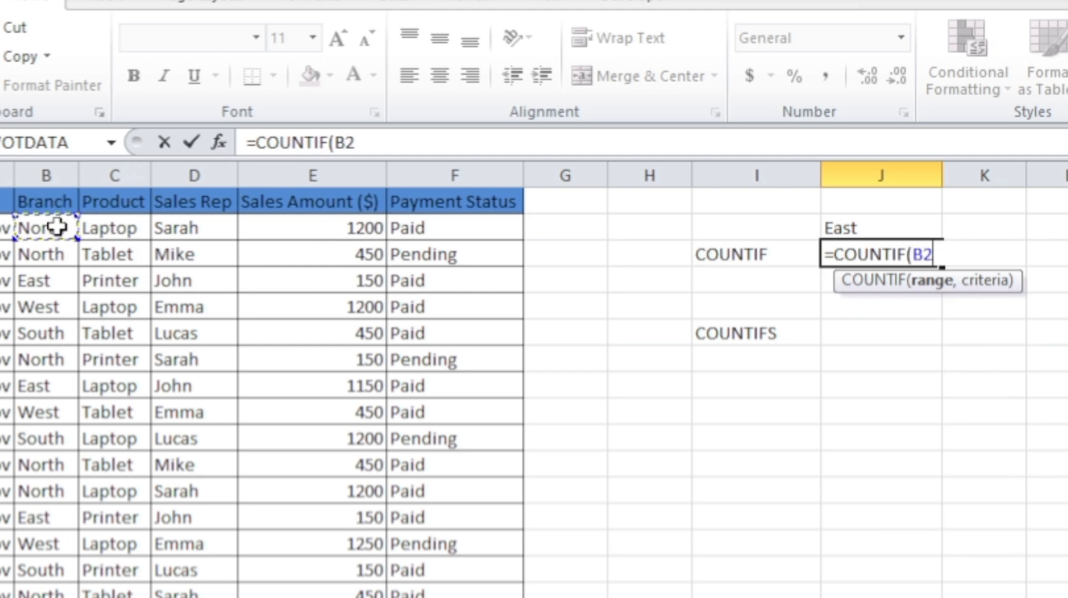
key("ctrl+shift+Down")
type(",")
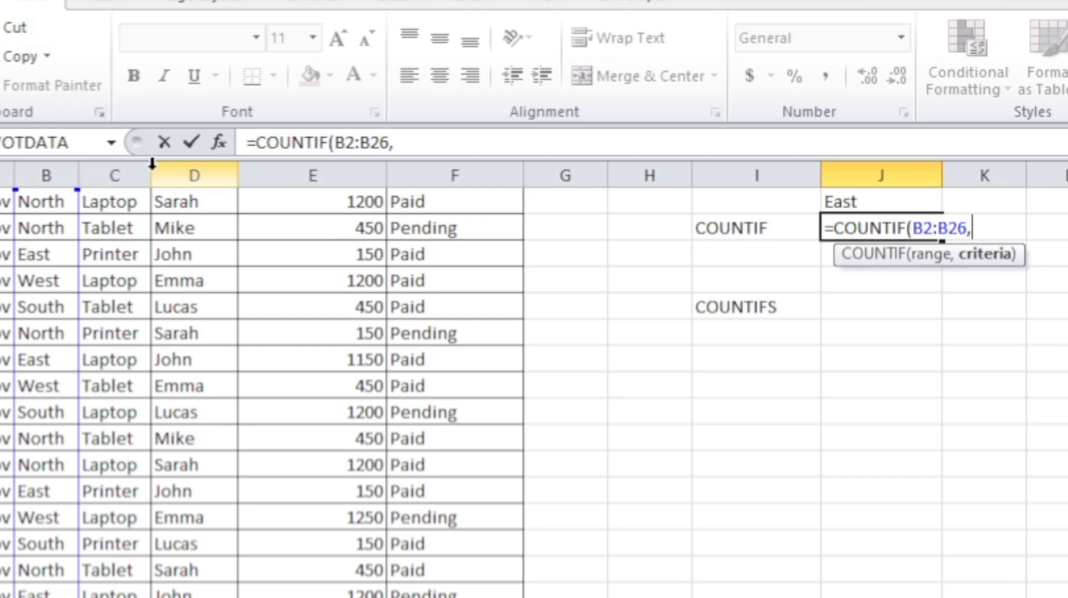
left_click(861, 196)
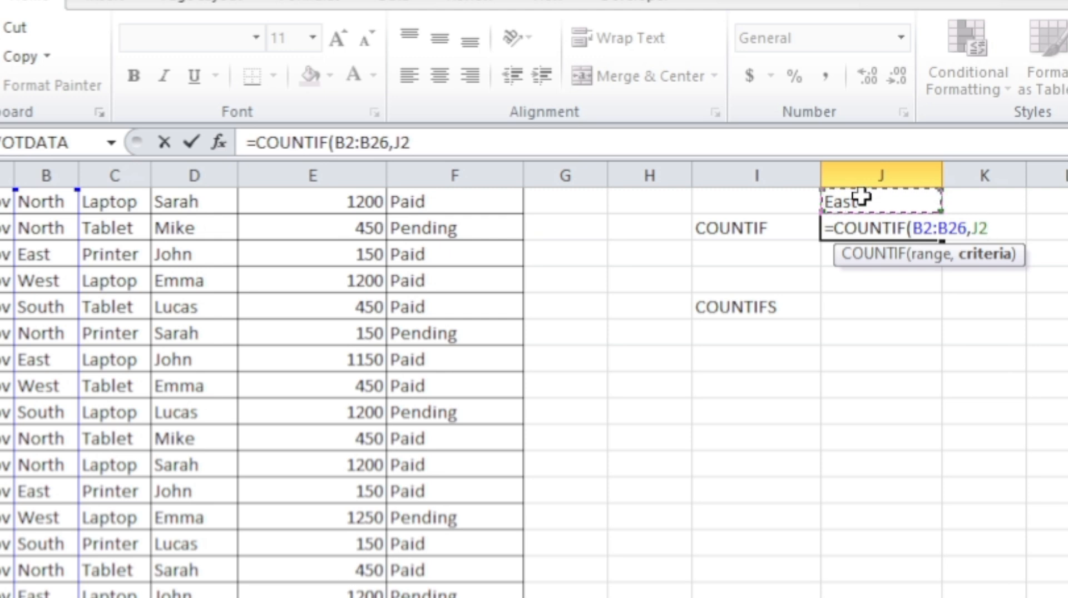
type(")")
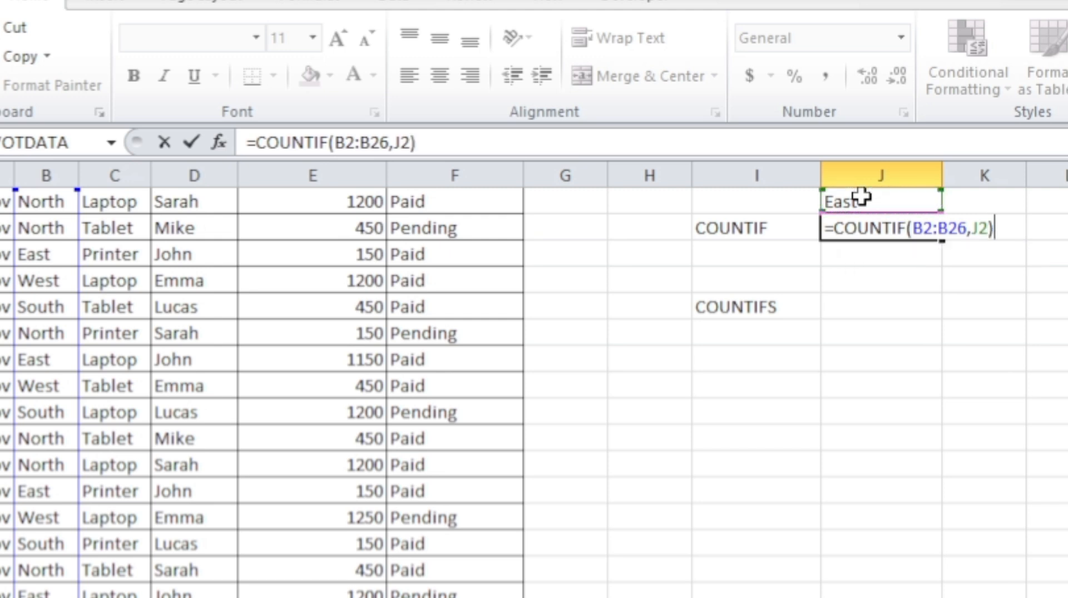
key("Return")
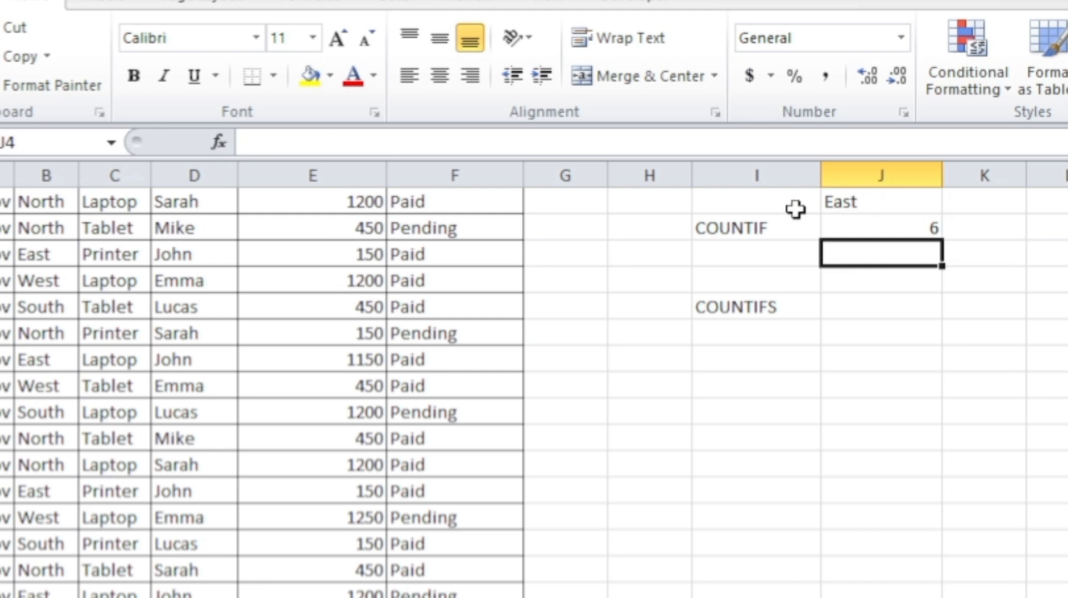
Review the COUNTIF formula in J3, its criterion in J2, and the Branch and Product data.
left_click(847, 230)
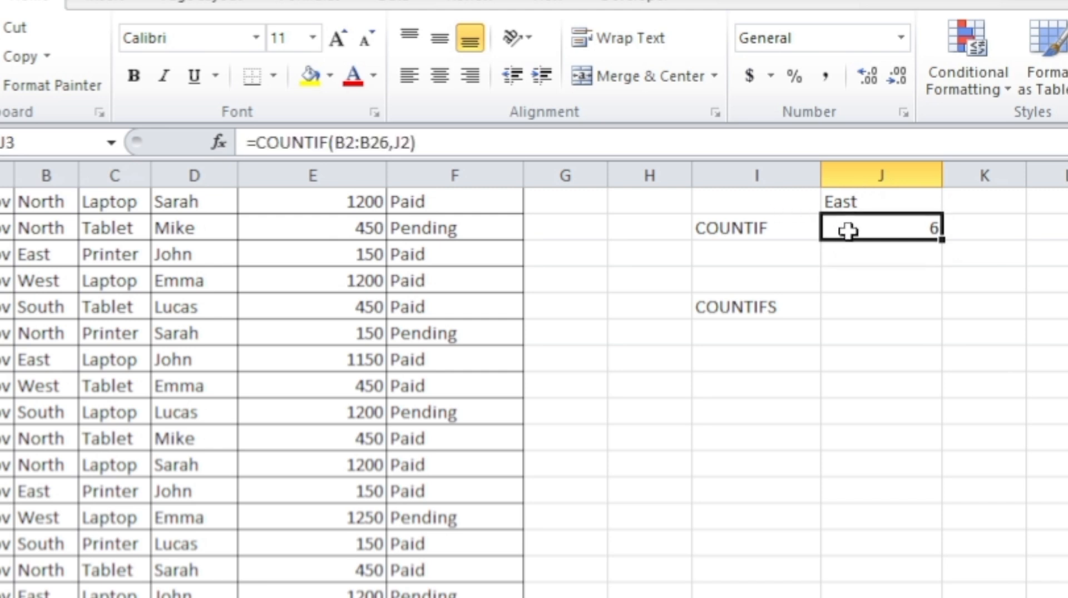
key("Up")
key("Up")
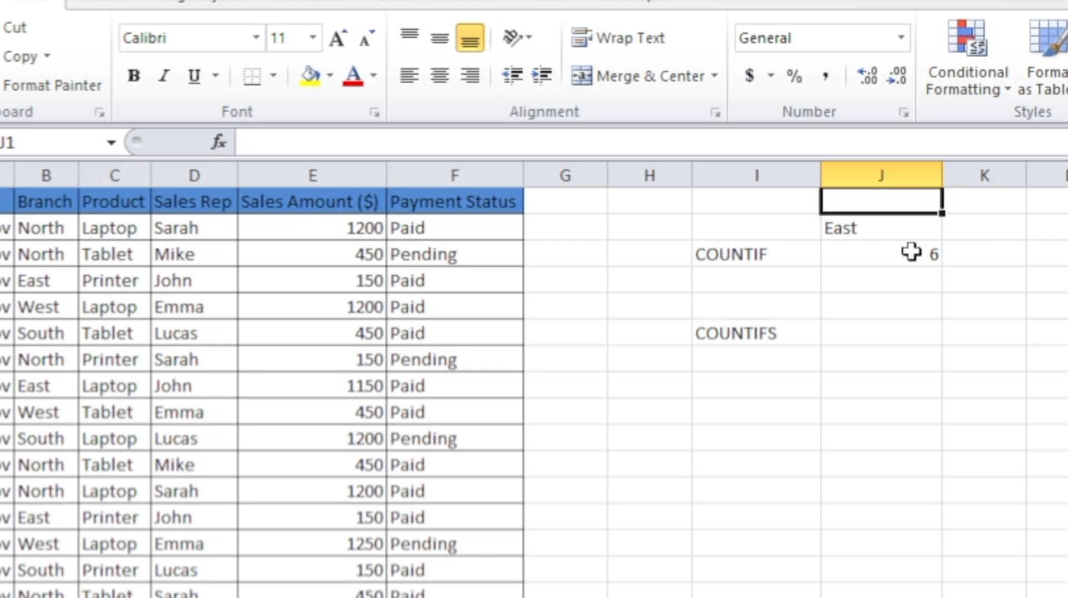
left_click(884, 255)
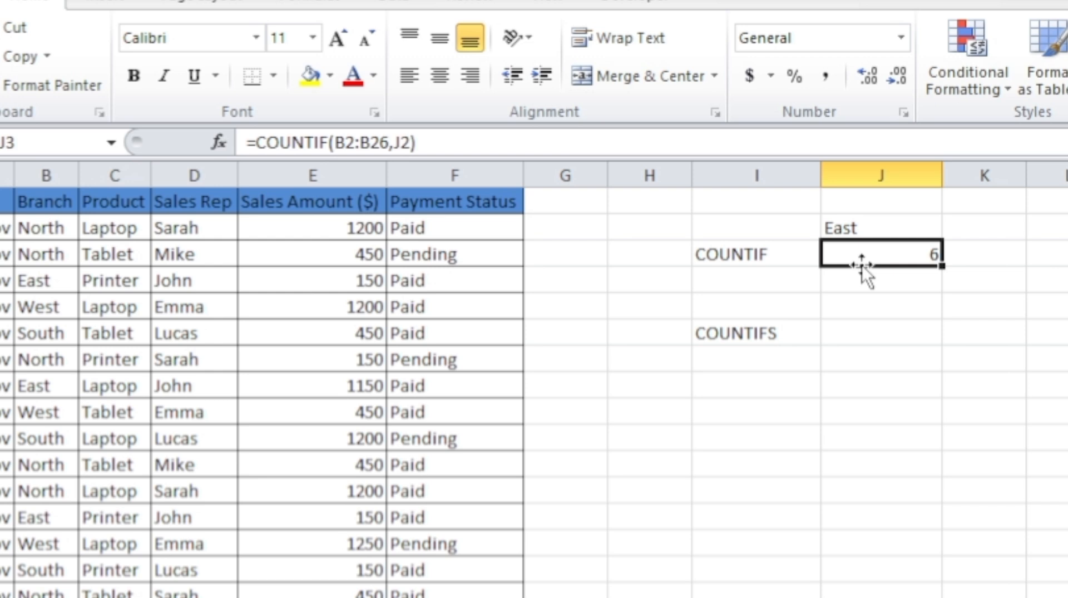
left_click(860, 228)
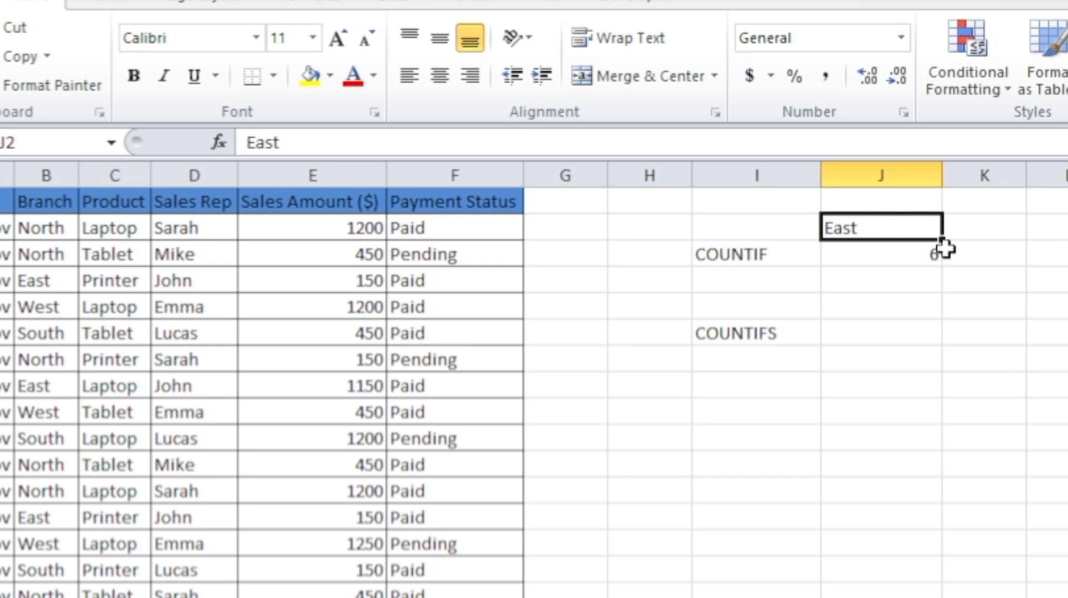
left_click(879, 334)
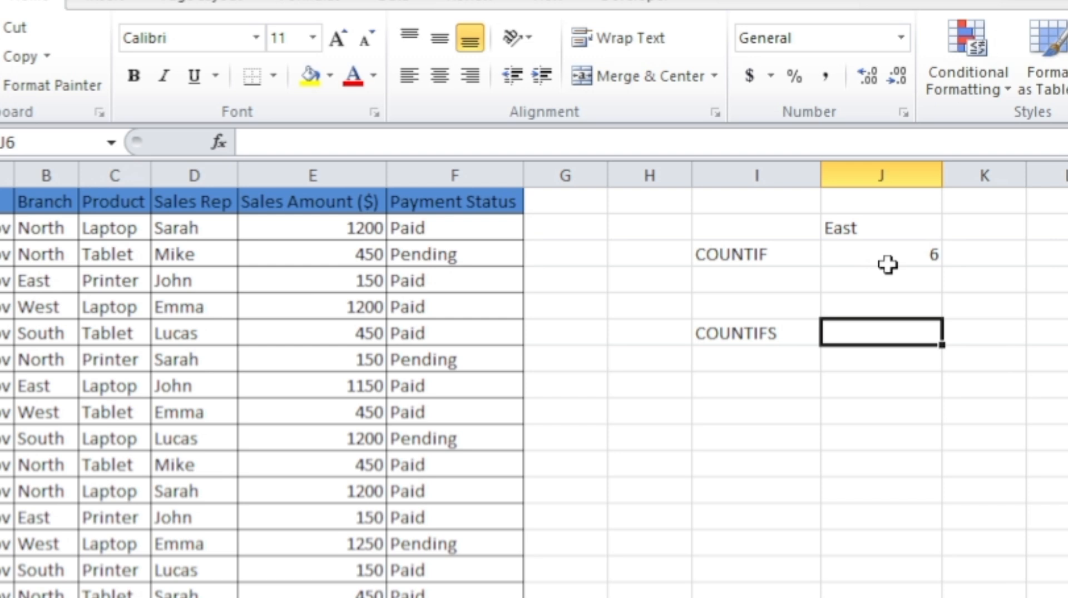
left_click_drag(889, 264, 632, 248)
left_click(121, 264)
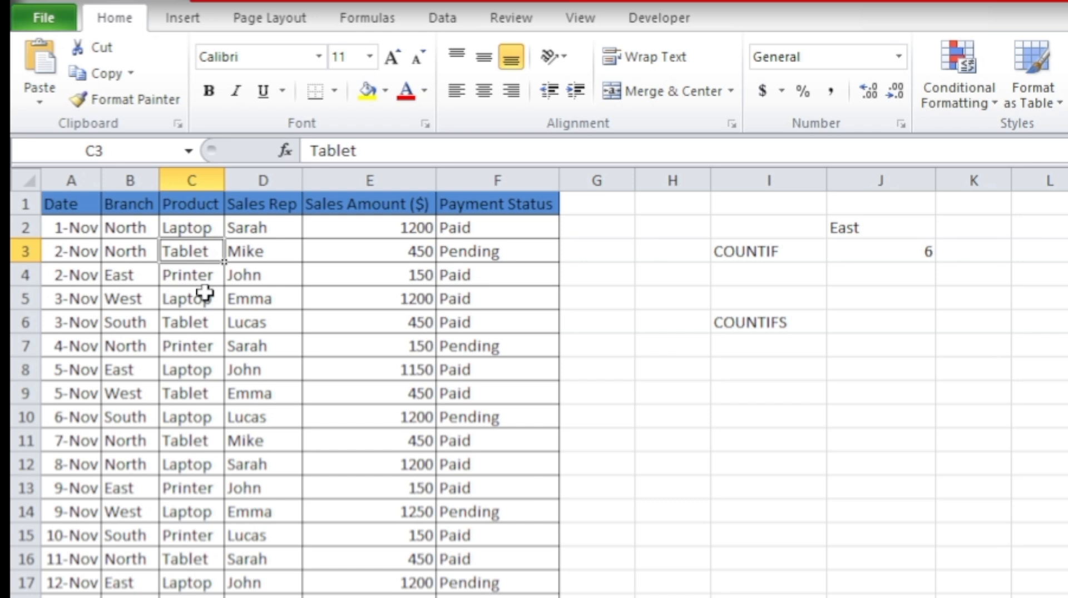
Start a COUNTIFS formula in cell J6, beside the COUNTIFS label.
left_click(870, 324)
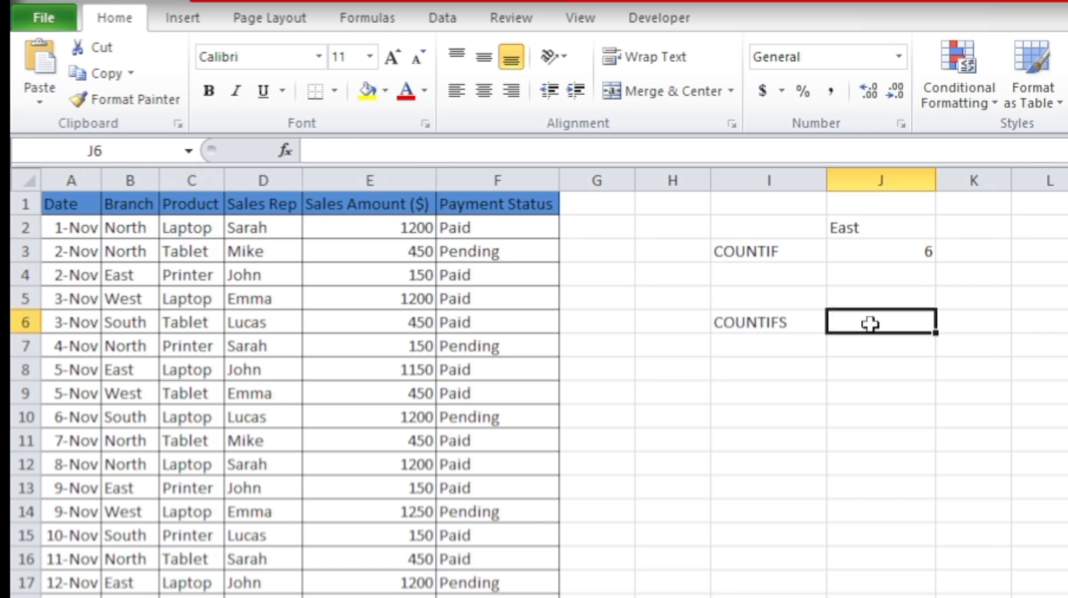
type("=co")
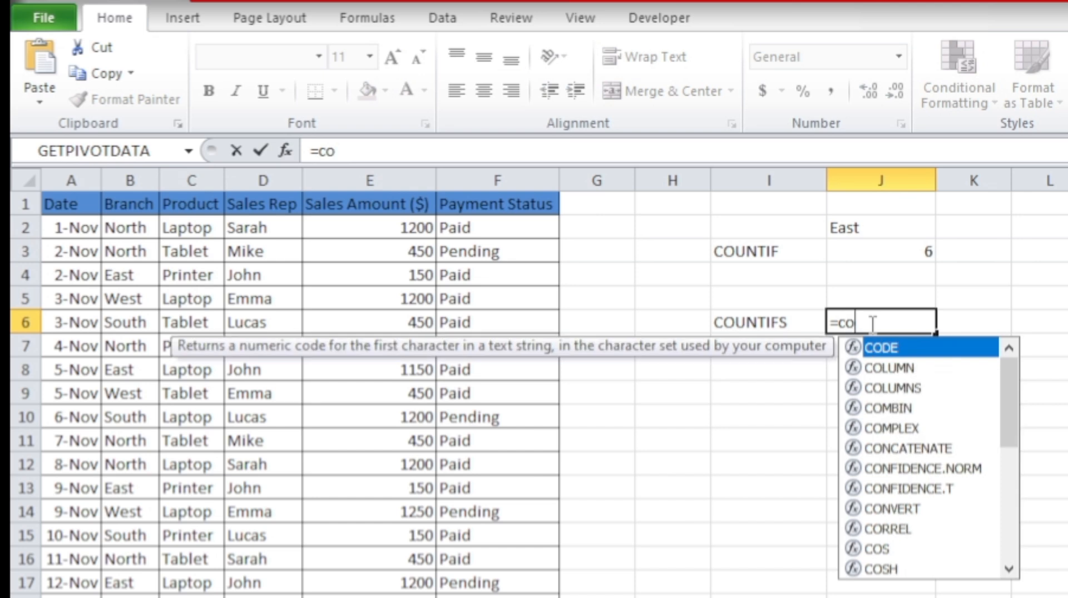
type("n")
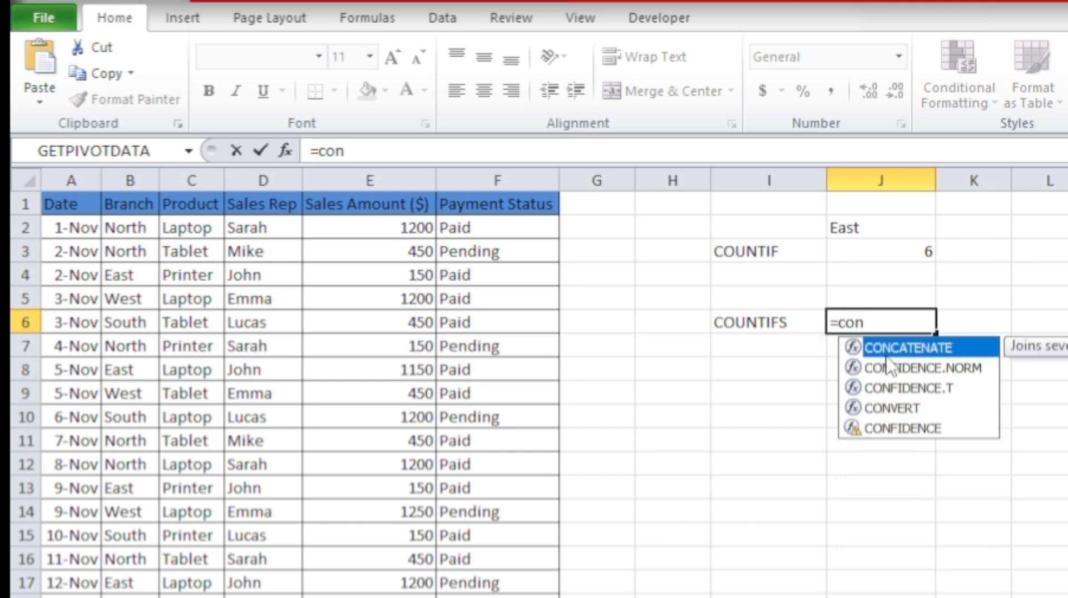
key("BackSpace")
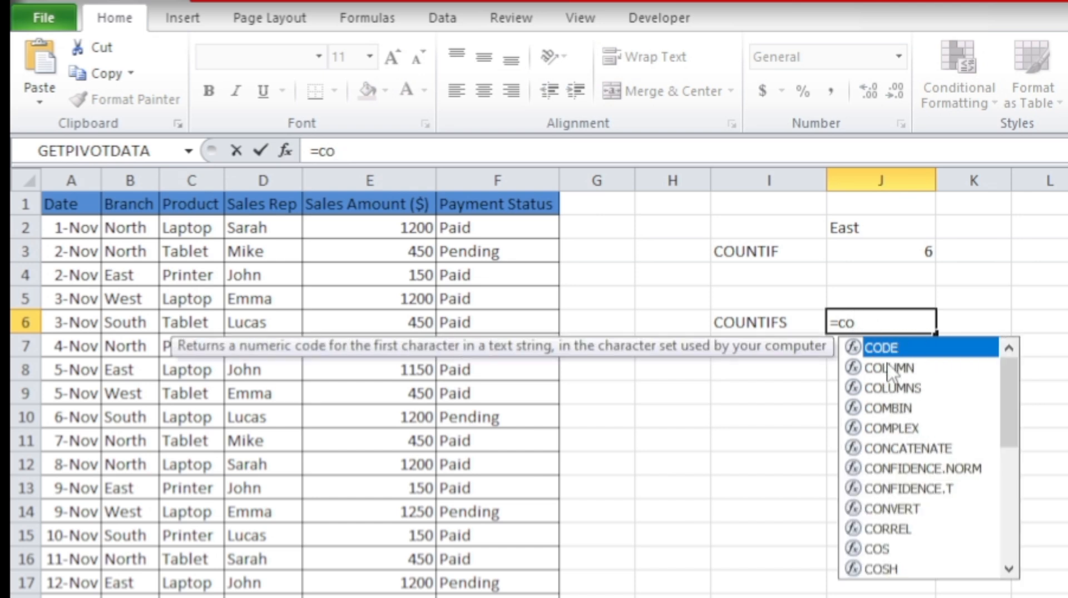
type("unt")
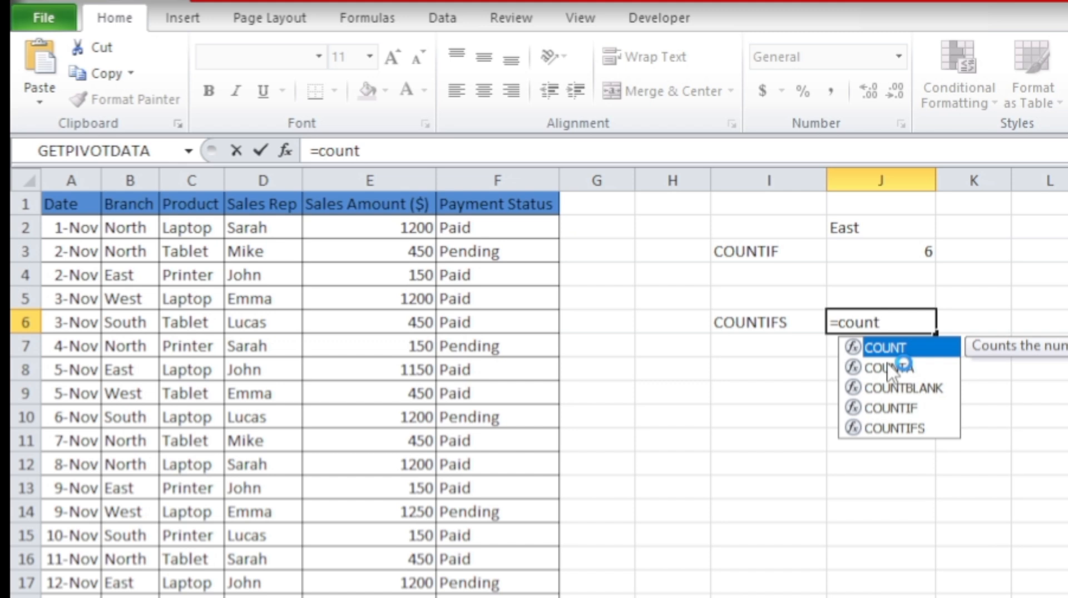
double_click(905, 430)
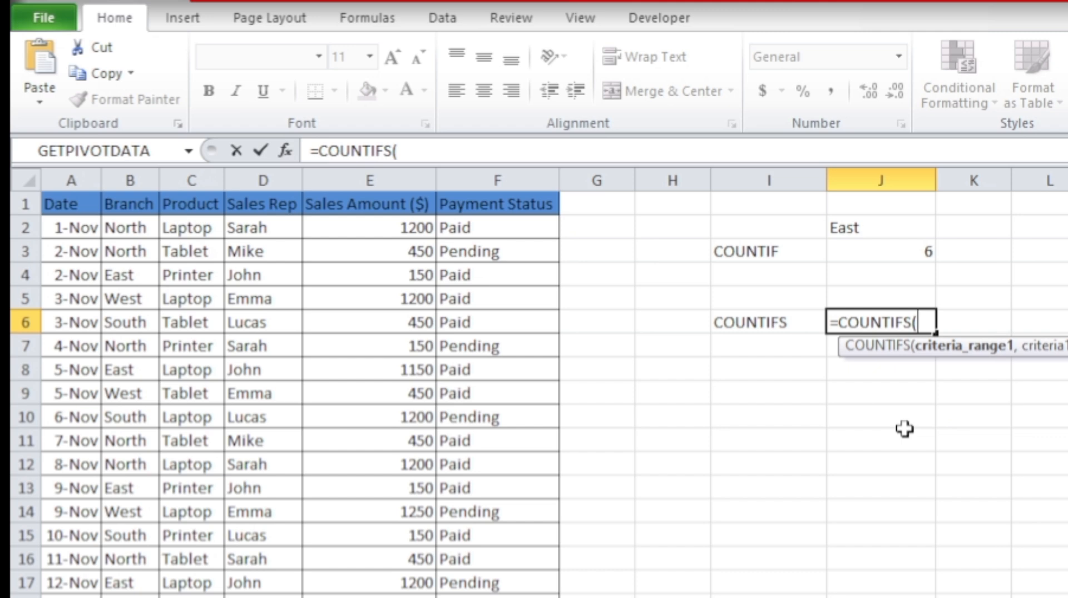
Add the branch cells B2:B26 as the first COUNTIFS criteria range, with J2 as its criterion.
left_click(121, 228)
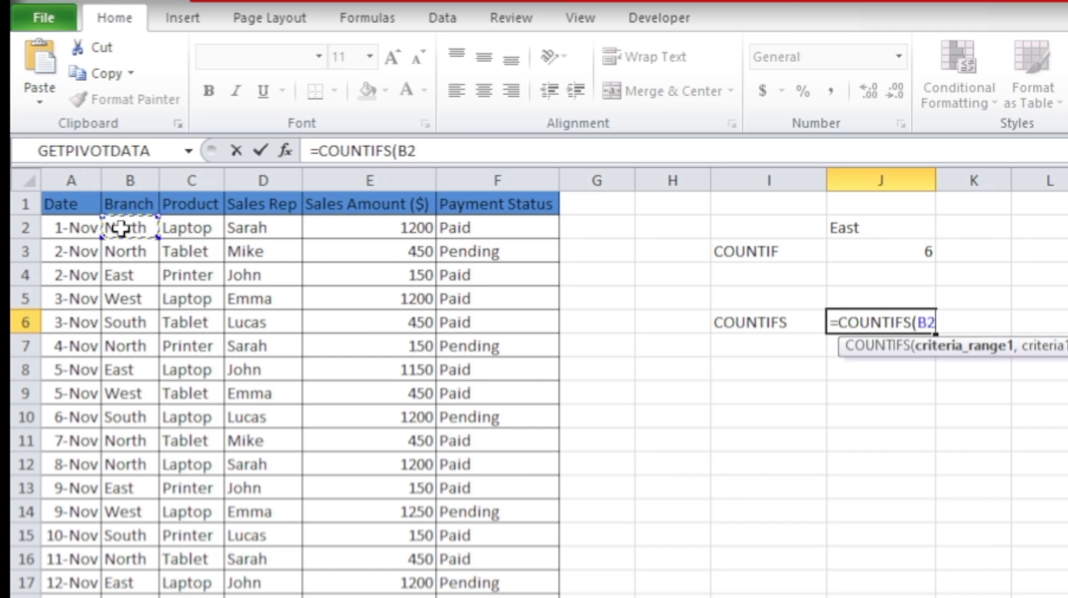
key("ctrl+shift+Down")
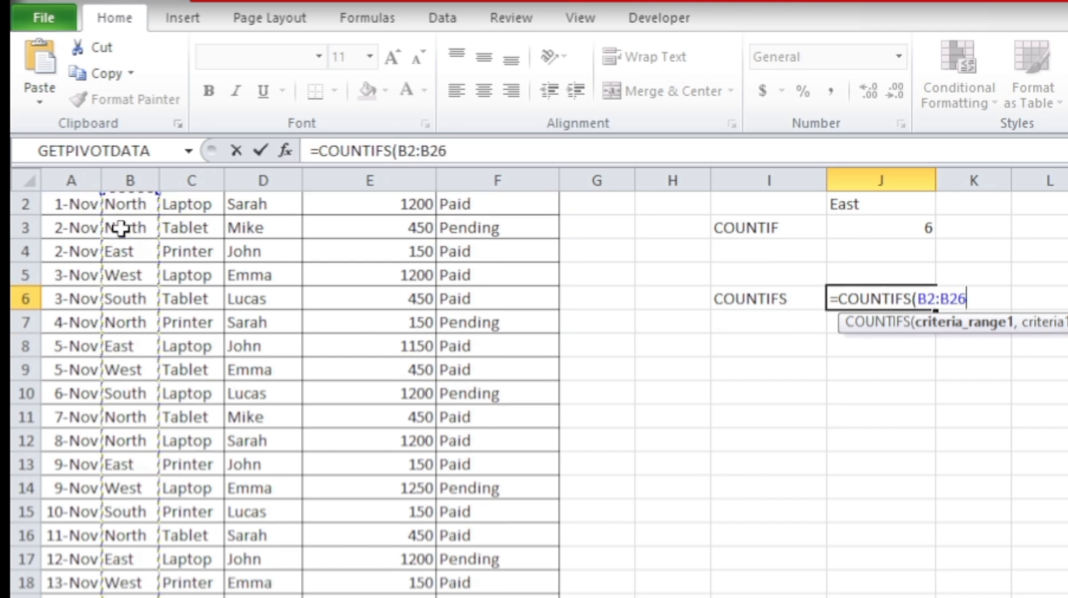
type(",")
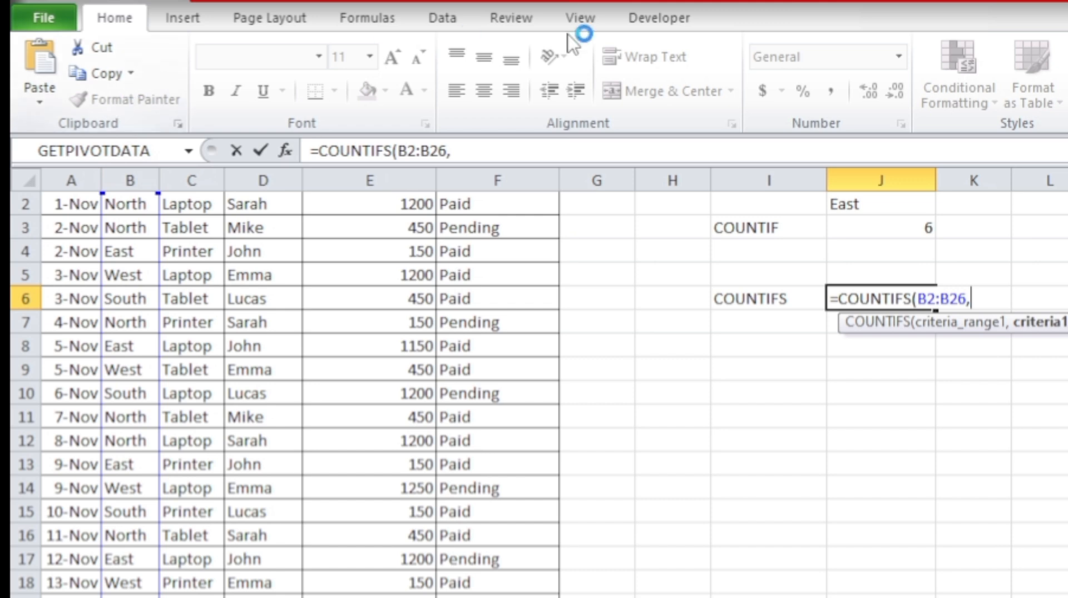
left_click(976, 207)
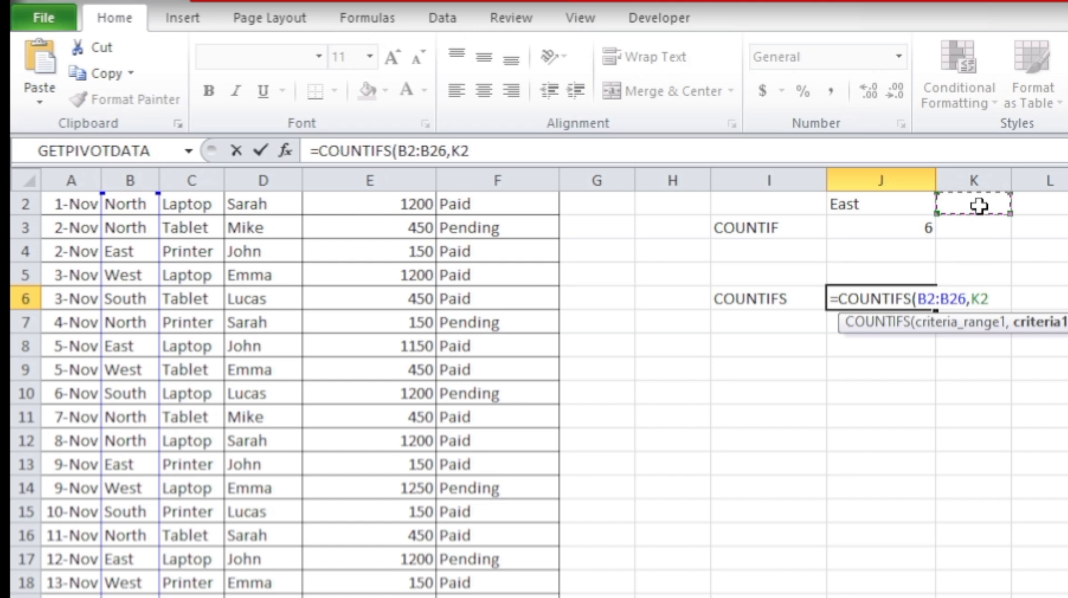
left_click(874, 204)
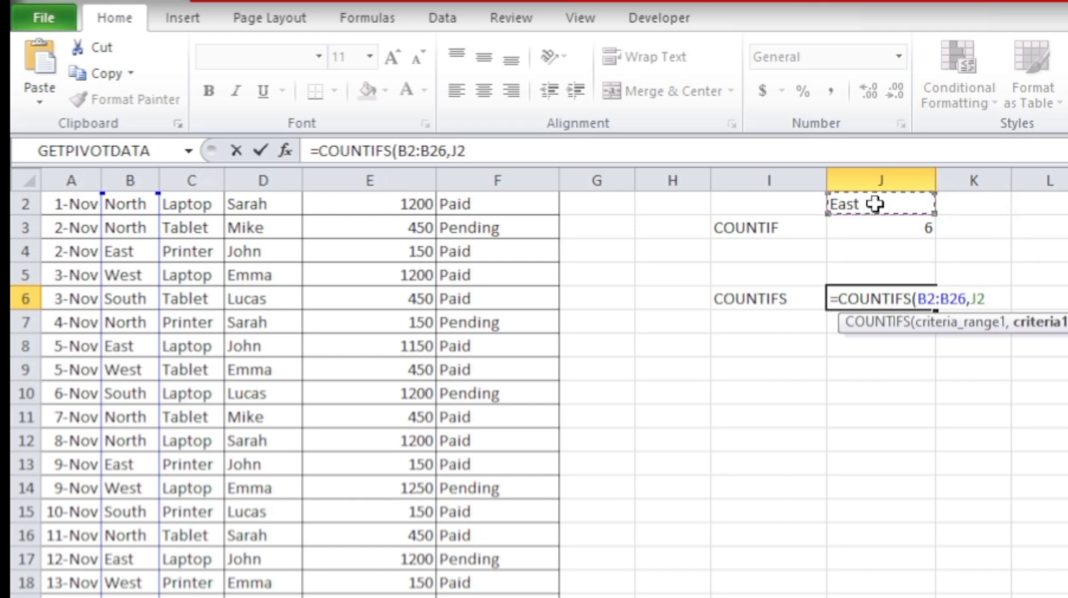
type(",")
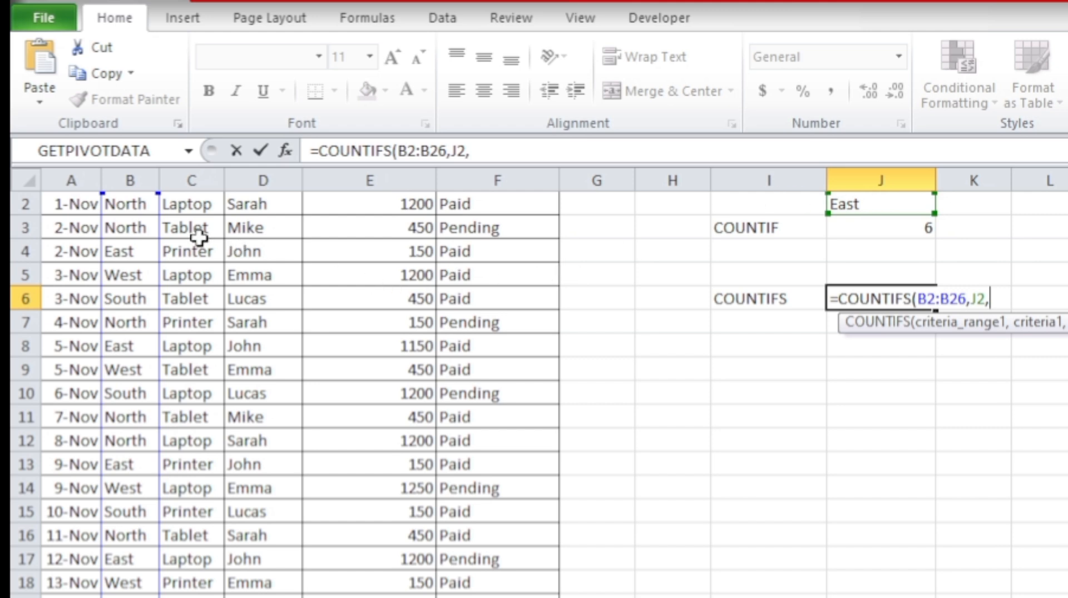
Add the product cells C2:C26 as the second criteria range of the COUNTIFS formula.
left_click(191, 203)
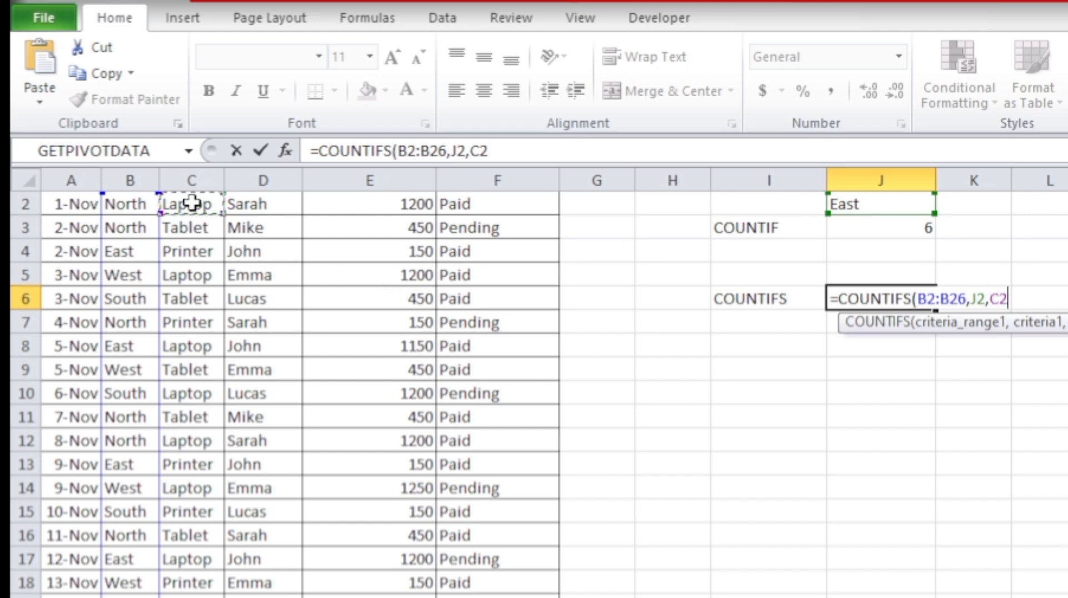
key("Up")
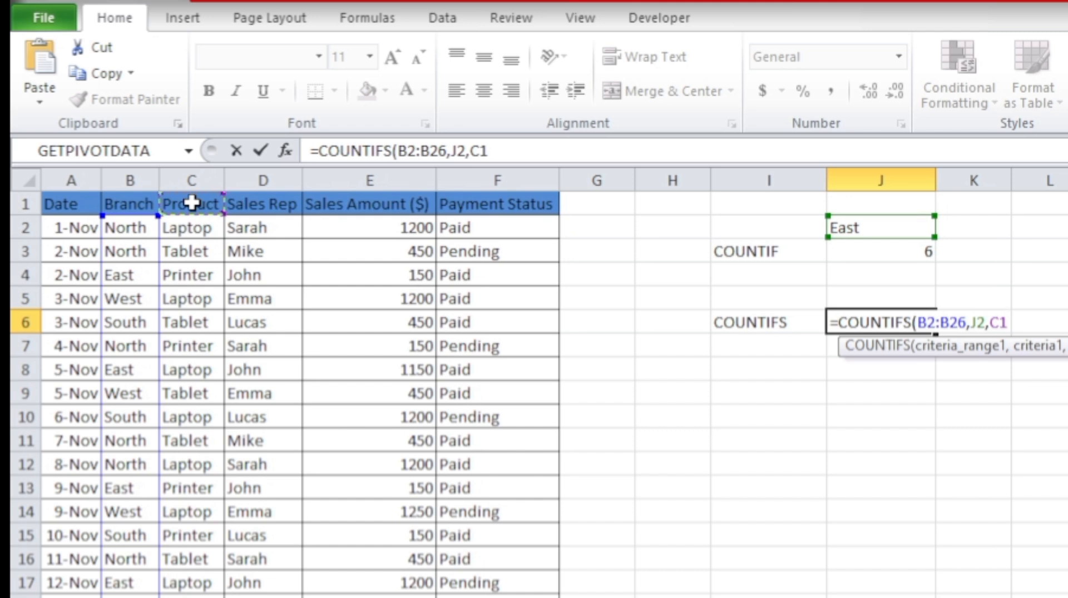
left_click(188, 229)
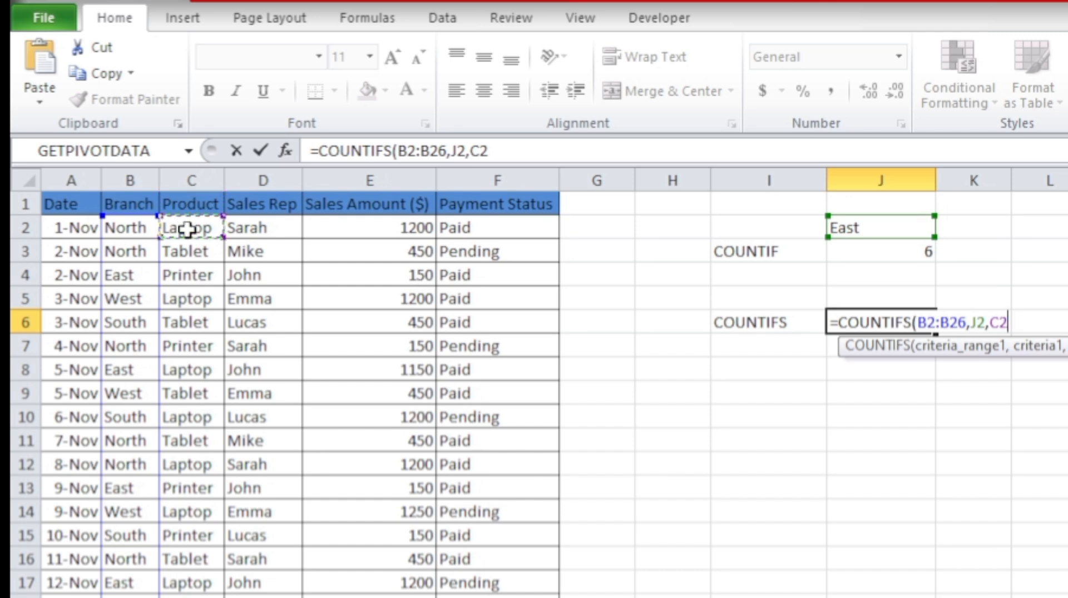
key("ctrl+shift+Down")
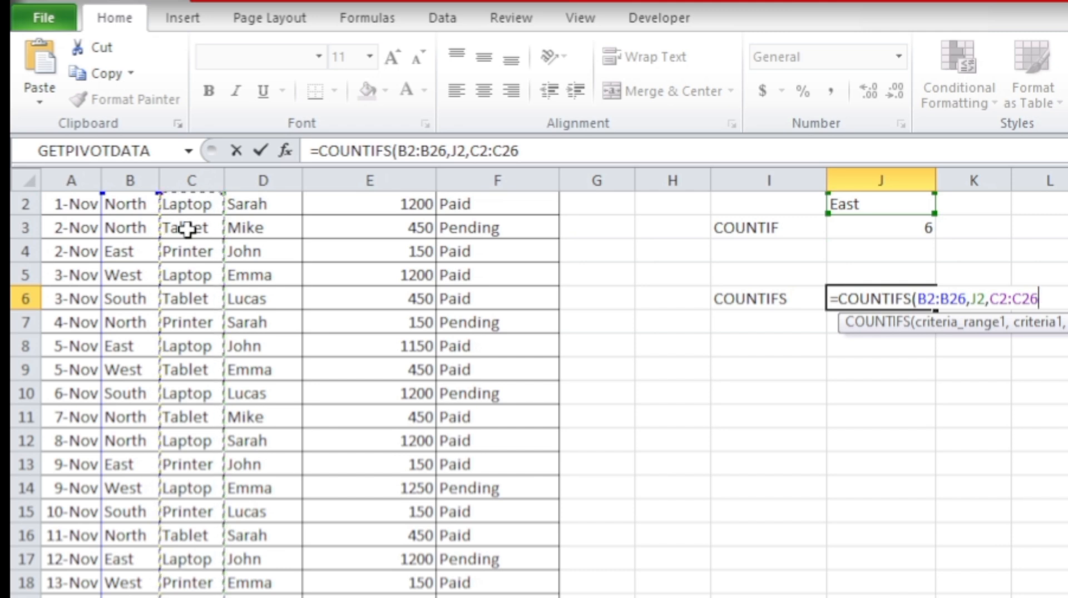
type(",")
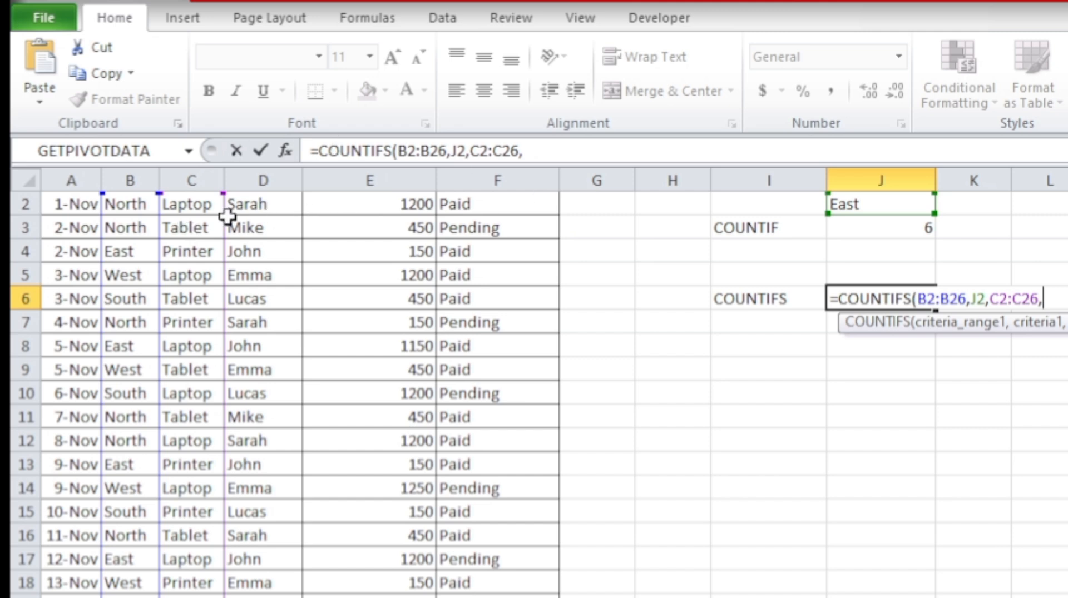
Use C2 as the second criterion, commit the COUNTIFS formula, and reselect cell J6 to show it.
left_click(201, 205)
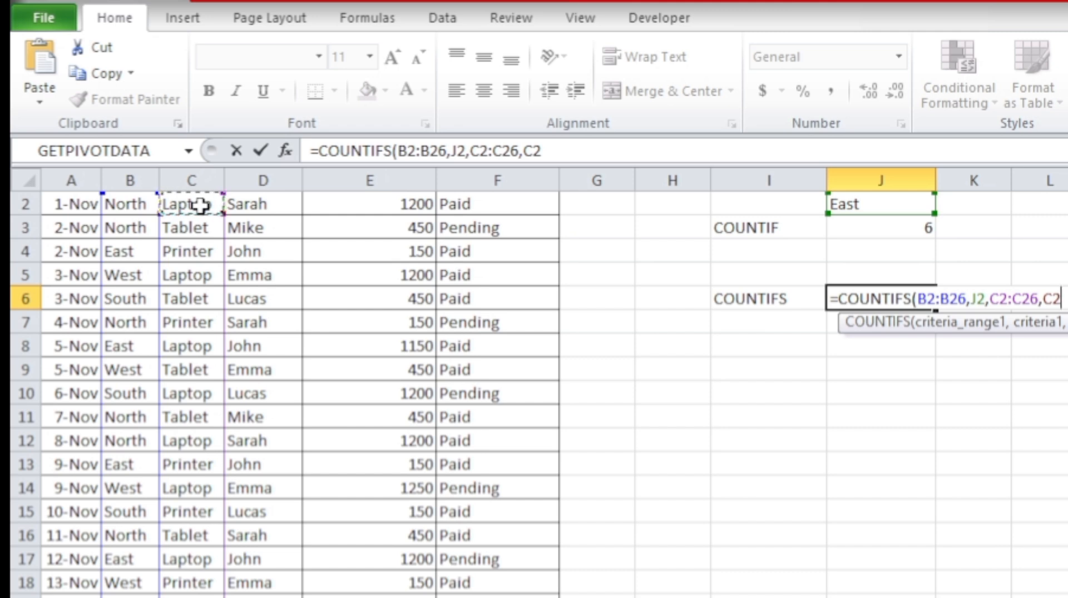
type(")")
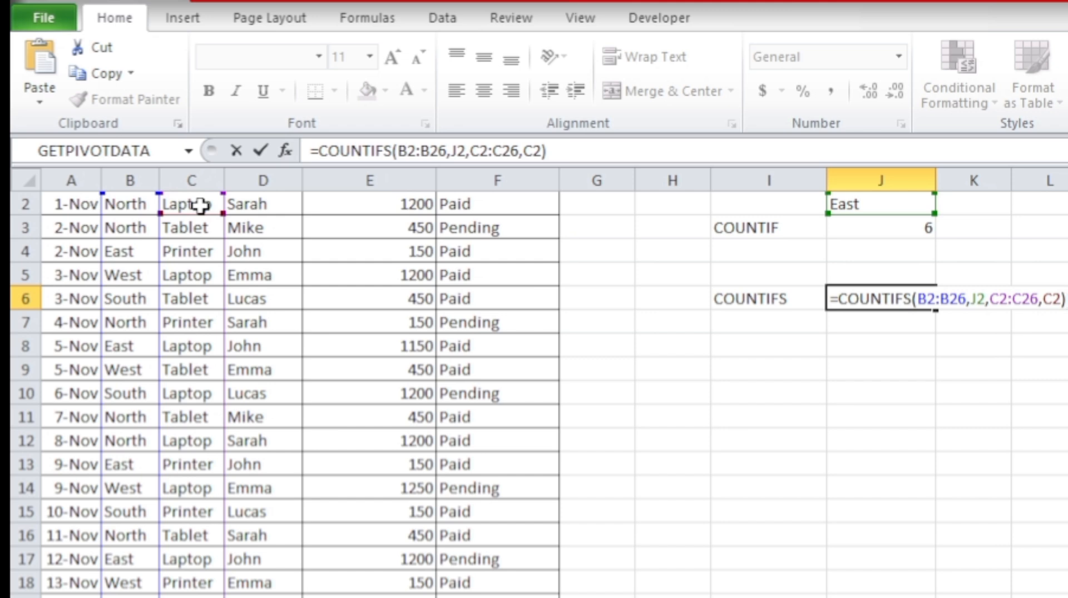
key("Return")
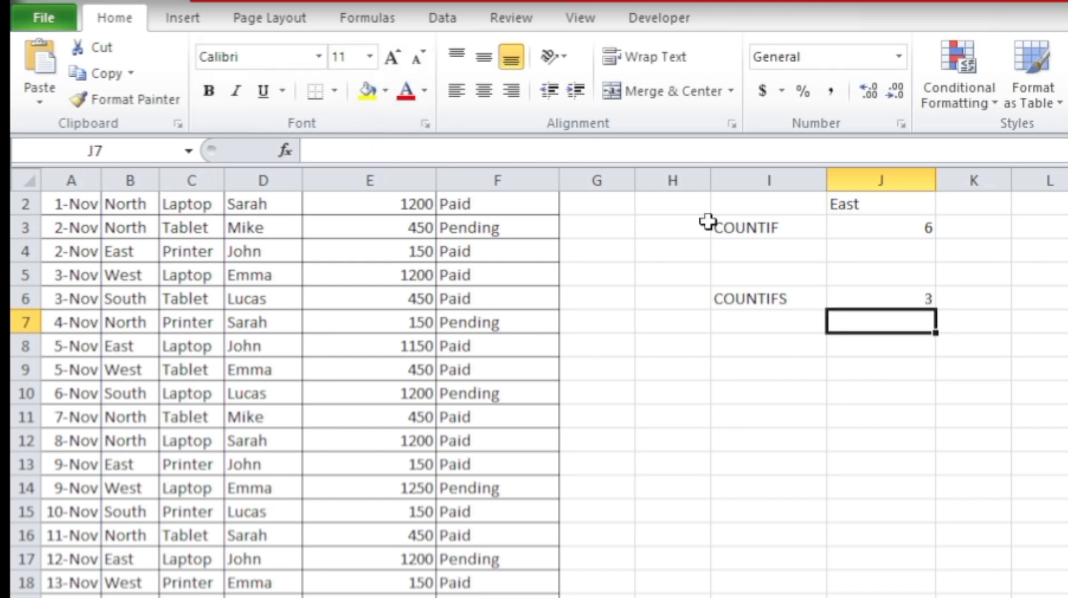
left_click(911, 300)
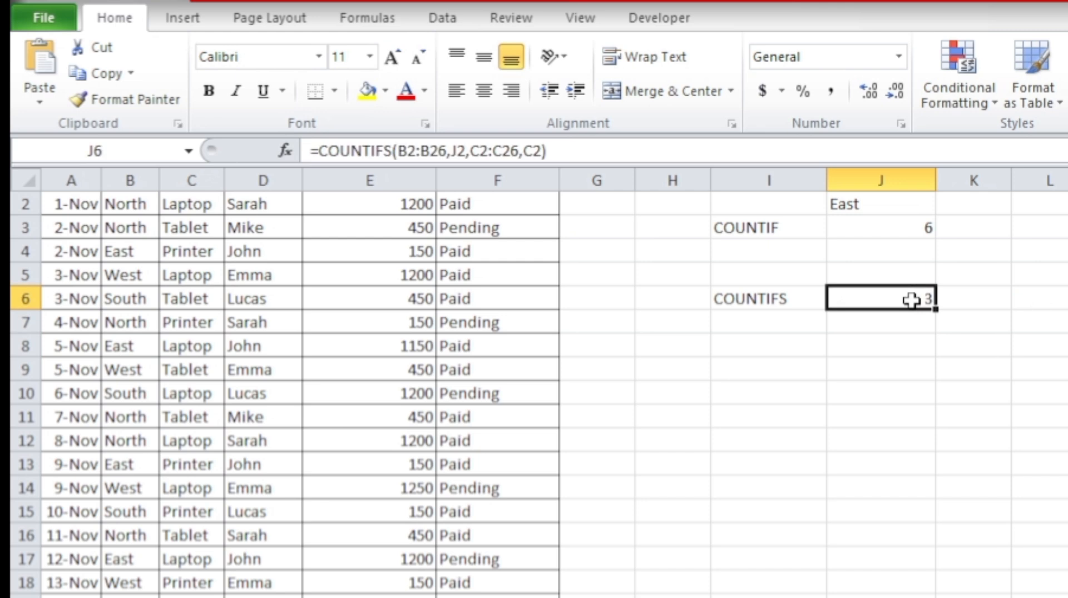